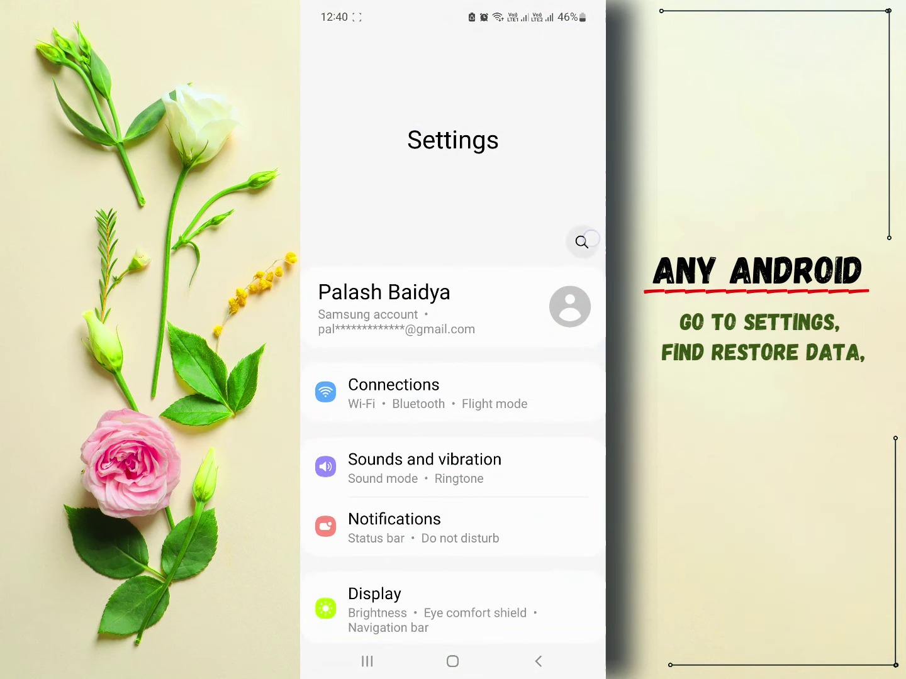
# Step: Search 'restore' and pick the phone's backup under Restore data
pyautogui.write('res')
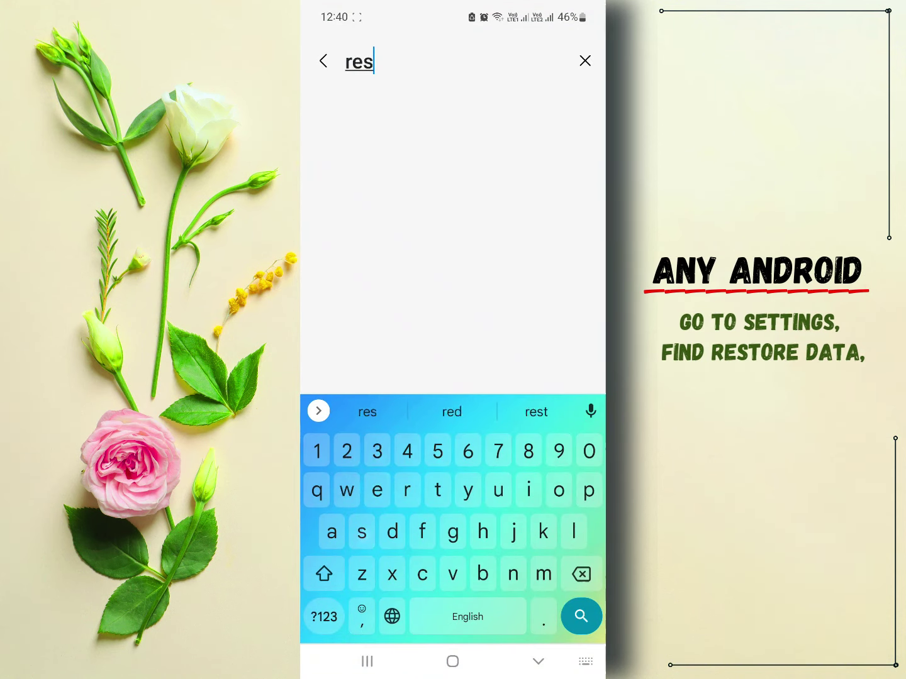
pyautogui.write('tore')
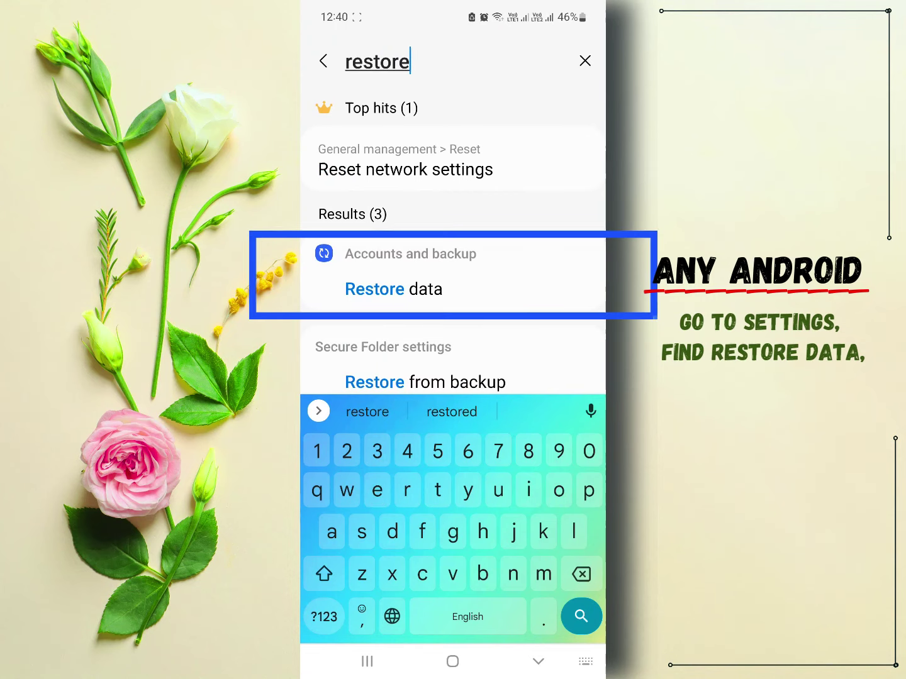
pyautogui.click(394, 289)
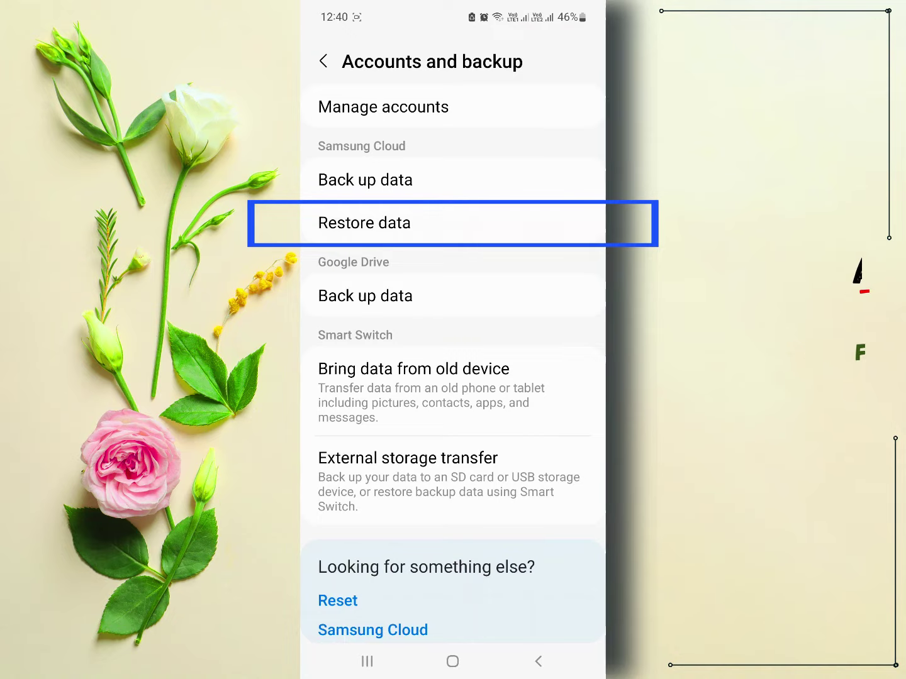
pyautogui.click(365, 223)
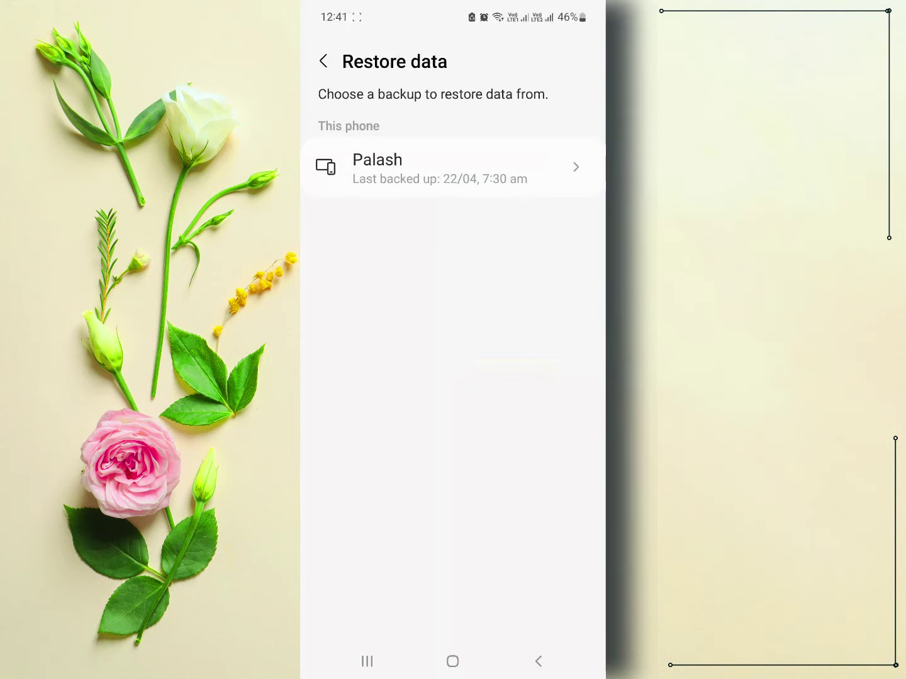
pyautogui.click(584, 173)
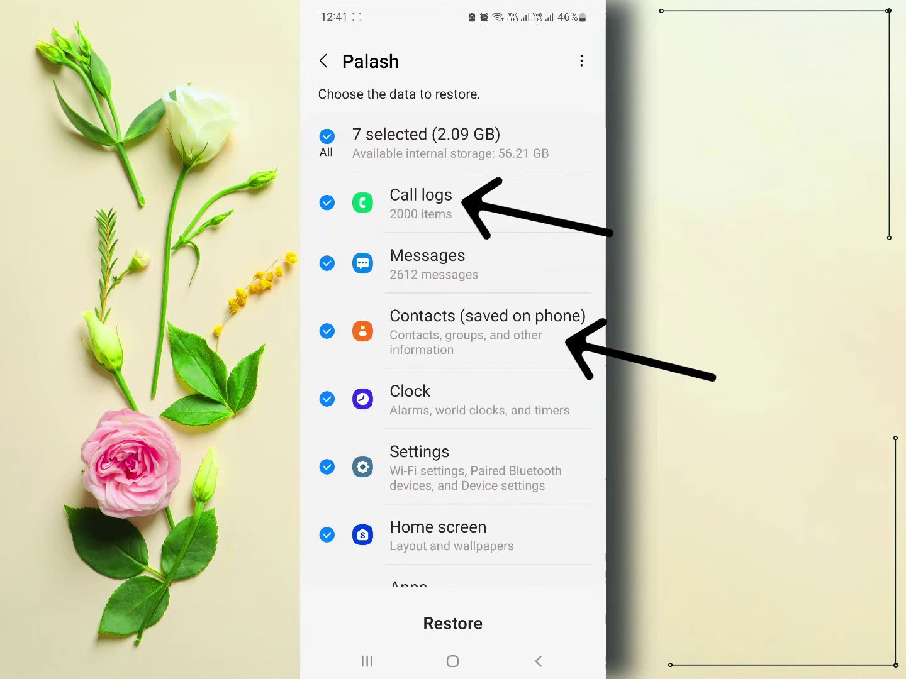
# Step: Deselect Messages, Clock, Settings and Home screen, then restore only call logs and contacts
pyautogui.click(327, 263)
pyautogui.click(327, 399)
pyautogui.click(327, 467)
pyautogui.click(326, 535)
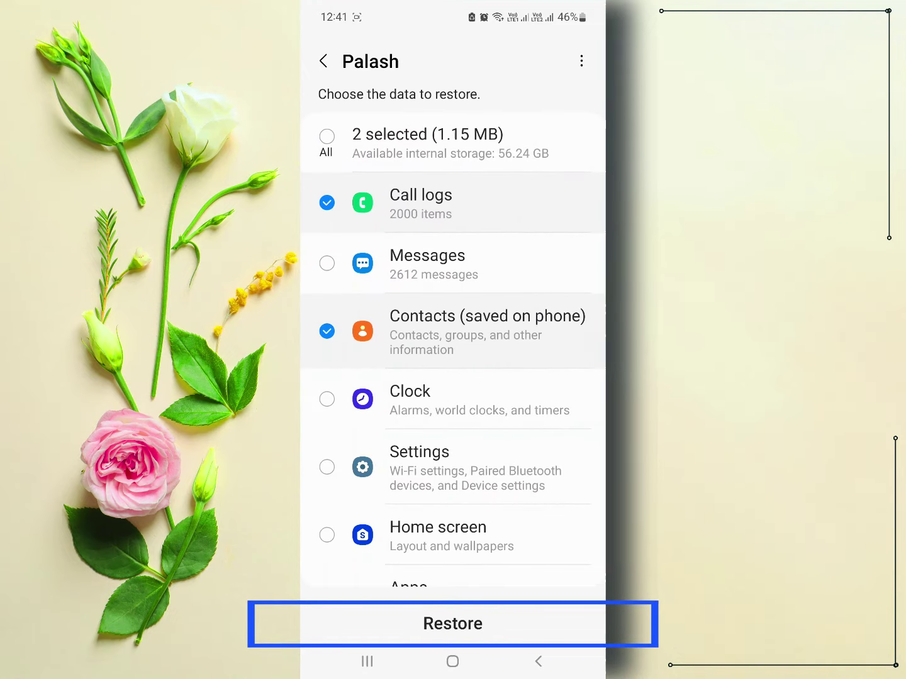
pyautogui.click(454, 624)
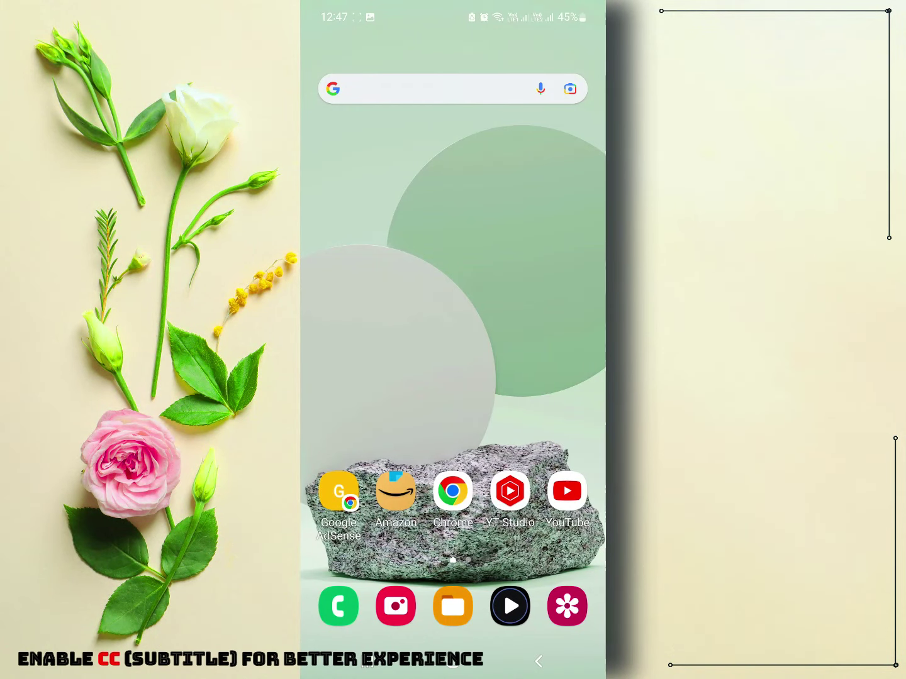
# Step: Launch Facebook Lite from the second page of the app drawer
pyautogui.moveTo(549, 436); pyautogui.dragTo(549, 253)
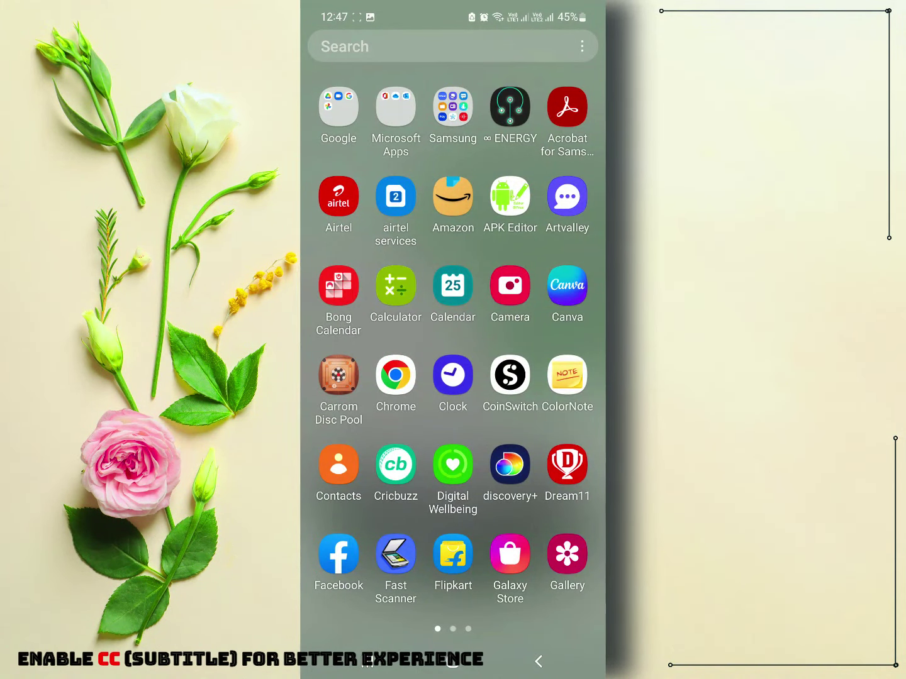
pyautogui.moveTo(549, 377); pyautogui.dragTo(377, 377)
pyautogui.click(338, 286)
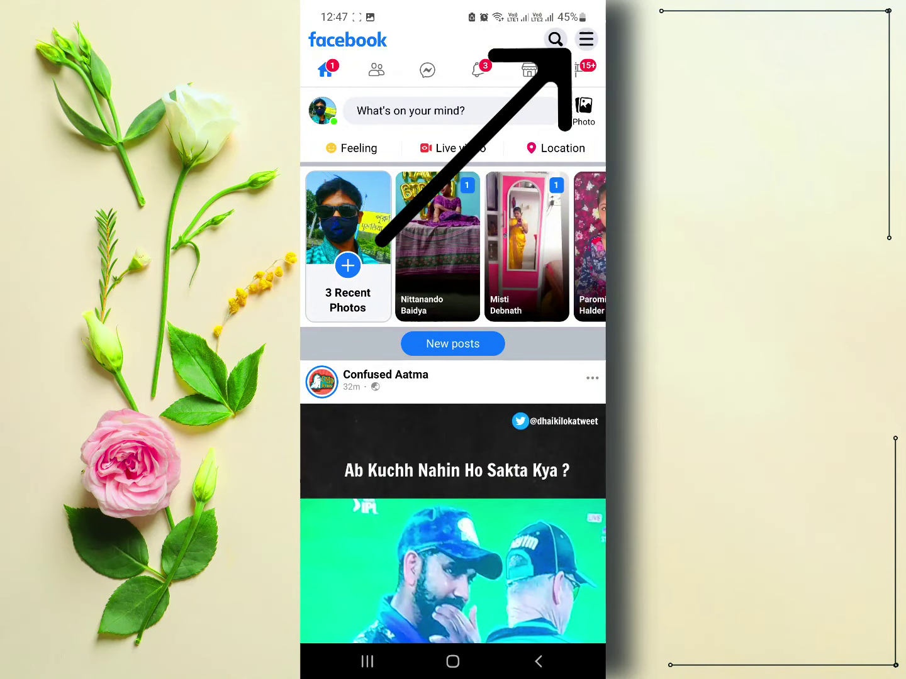
# Step: Go from the Facebook Lite menu to the Settings & privacy page
pyautogui.click(585, 39)
pyautogui.scroll(-1, 550, 320)
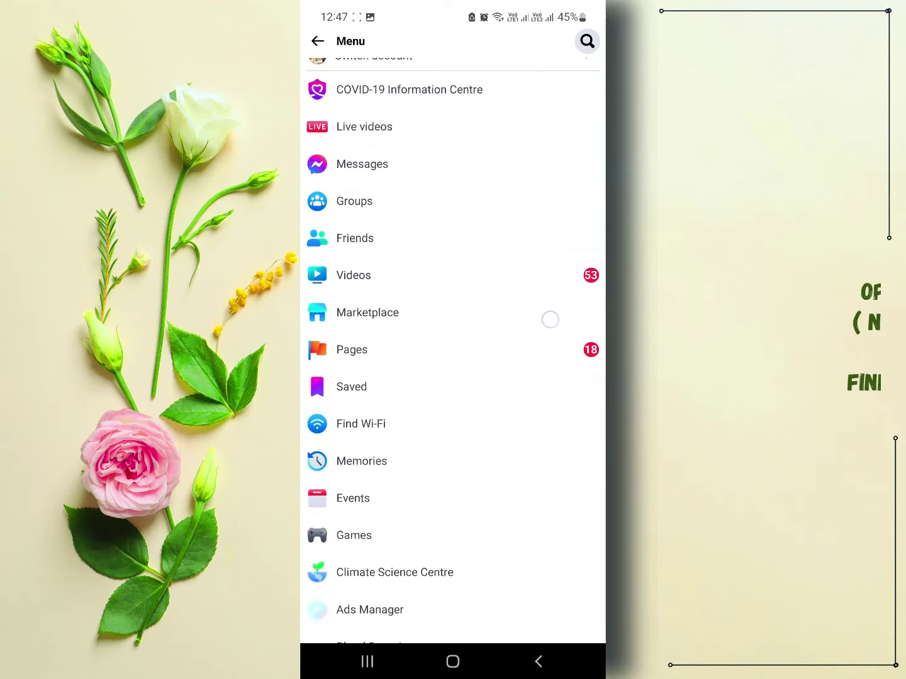
pyautogui.scroll(-2, 541, 372)
pyautogui.scroll(-2, 552, 412)
pyautogui.scroll(-3, 550, 430)
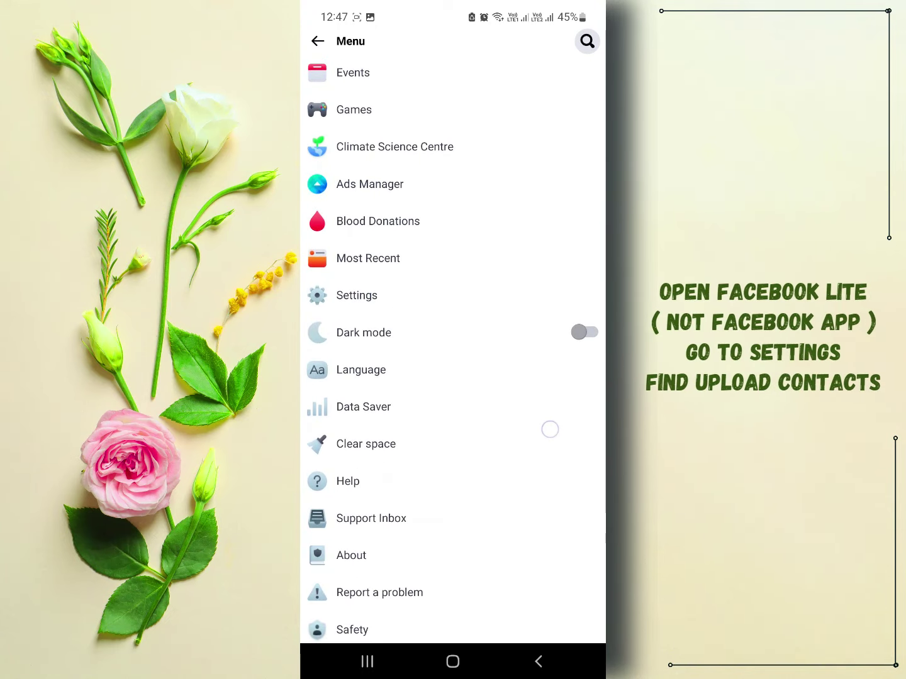
pyautogui.scroll(-1, 550, 429)
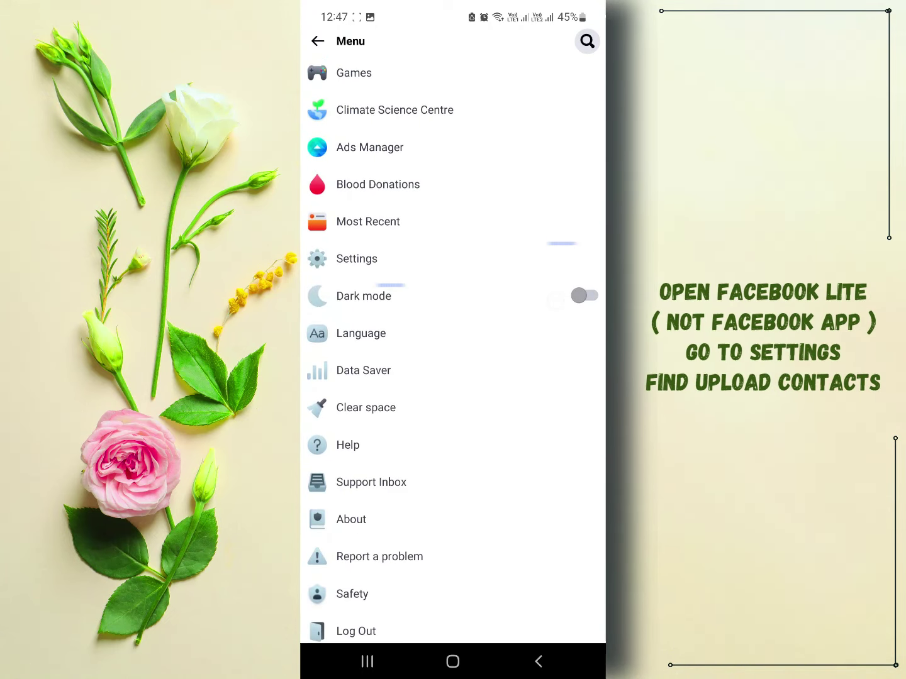
pyautogui.click(502, 265)
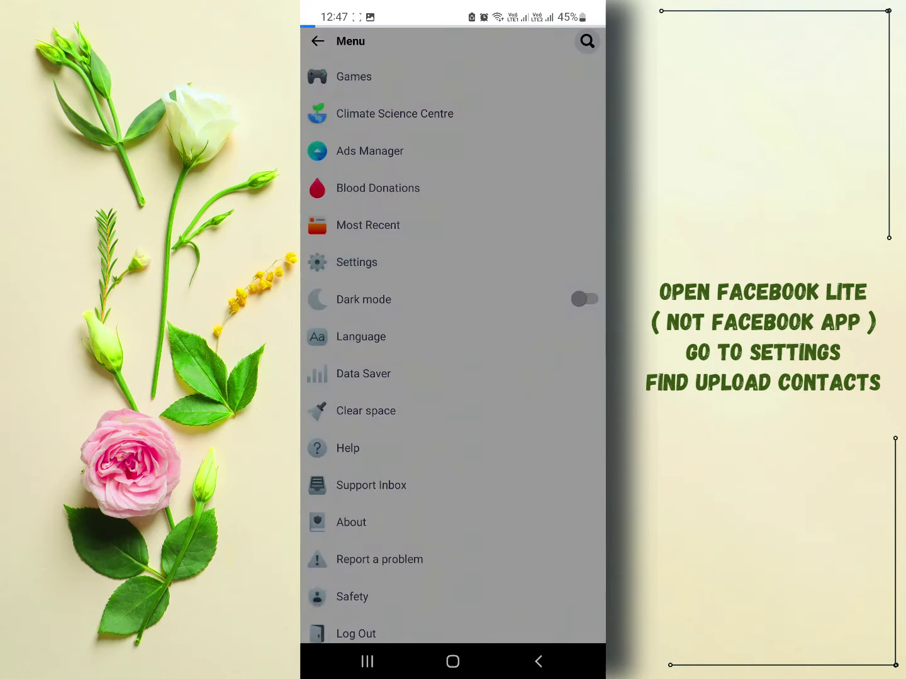
# Step: Scroll to Permissions and open Upload contacts
pyautogui.scroll(-2, 558, 411)
pyautogui.scroll(-6, 559, 287)
pyautogui.scroll(8, 556, 389)
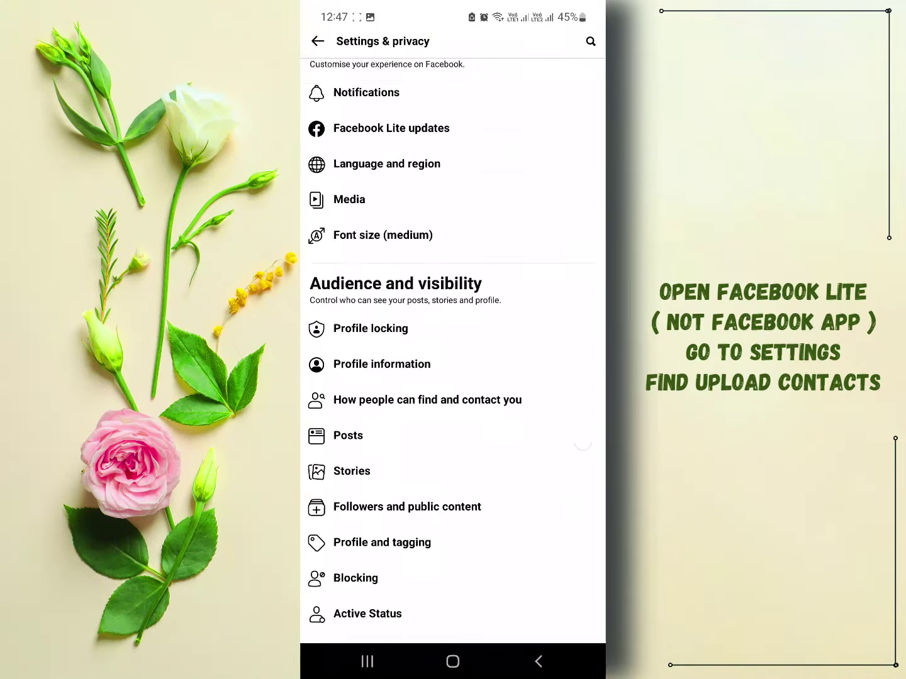
pyautogui.scroll(-4, 558, 393)
pyautogui.scroll(-3, 559, 309)
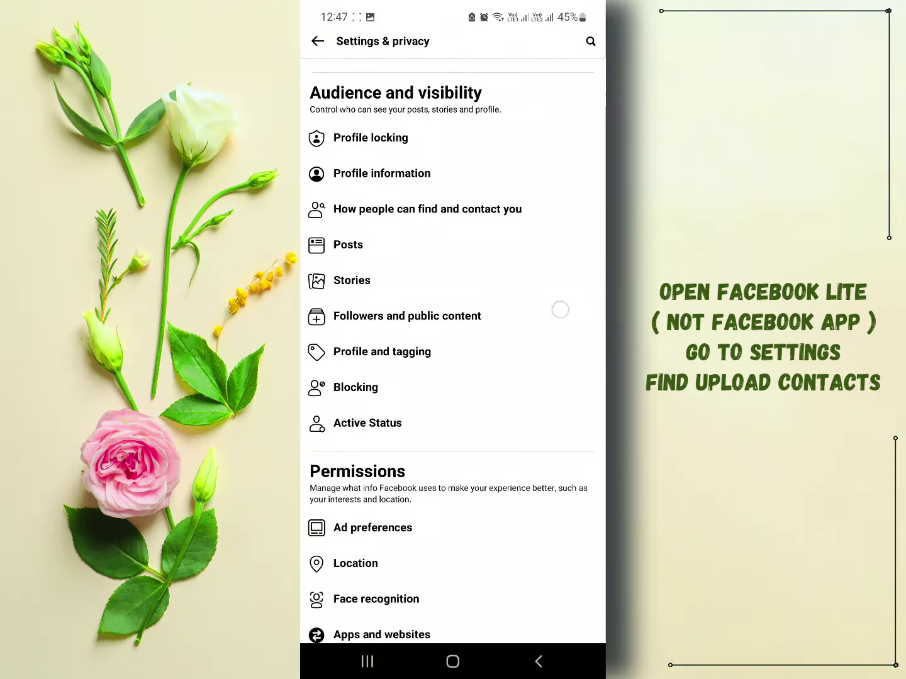
pyautogui.scroll(-2, 562, 303)
pyautogui.scroll(-3, 579, 251)
pyautogui.scroll(-1, 556, 314)
pyautogui.scroll(-2, 557, 313)
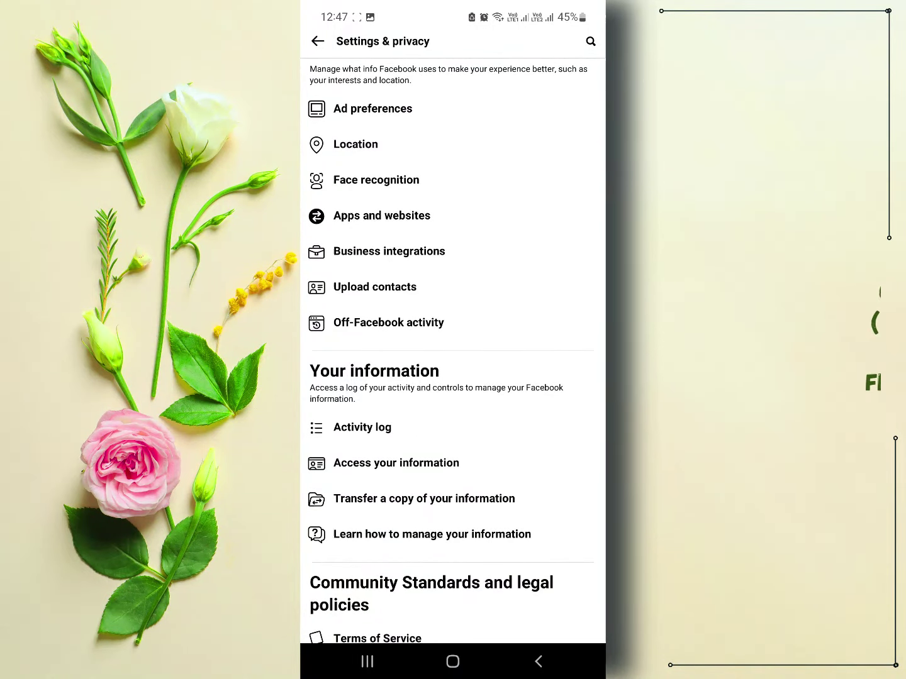
pyautogui.click(481, 289)
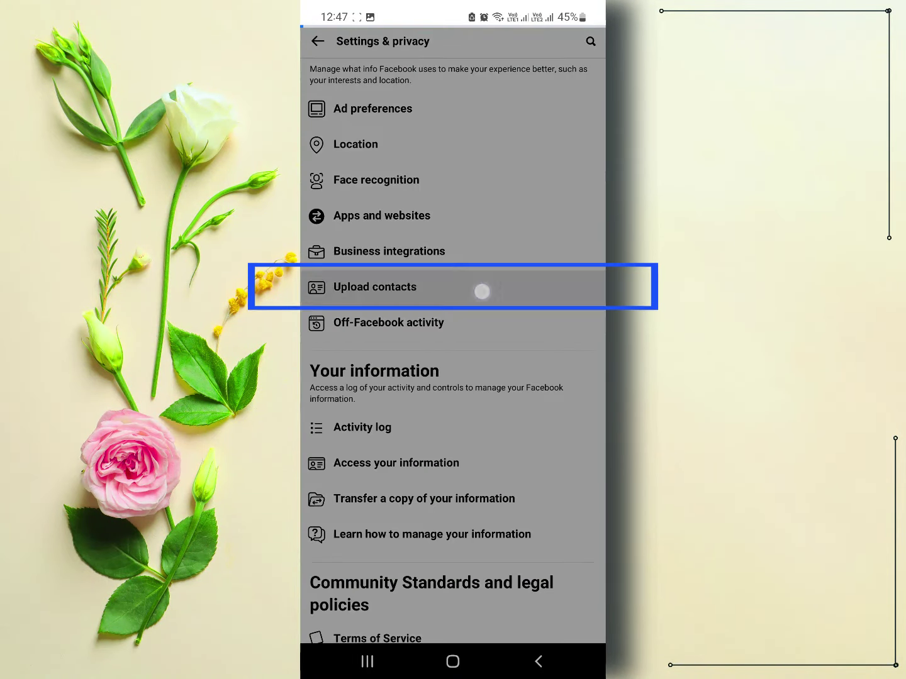
# Step: Scroll through the 231 uploaded contacts, then return to the Android app list
pyautogui.scroll(-5, 557, 370)
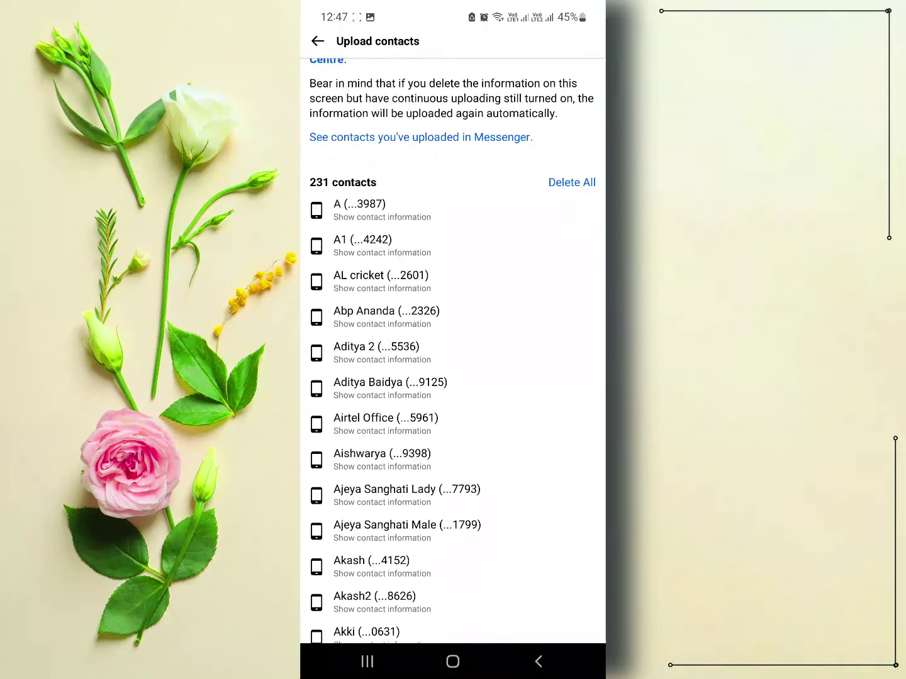
pyautogui.scroll(-3, 566, 433)
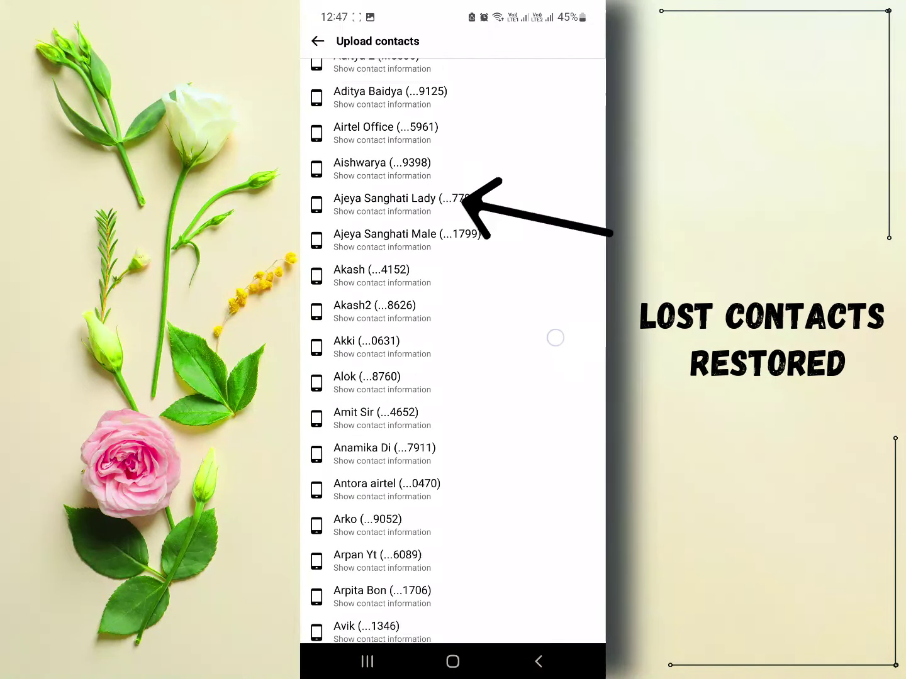
pyautogui.scroll(-2, 566, 407)
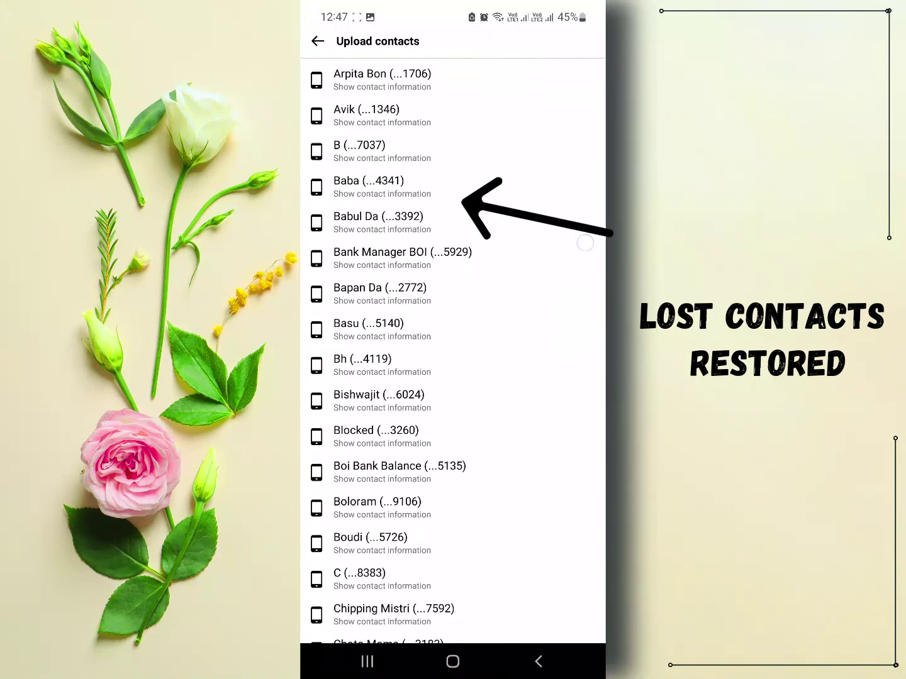
pyautogui.scroll(-2, 585, 243)
pyautogui.press('Escape')
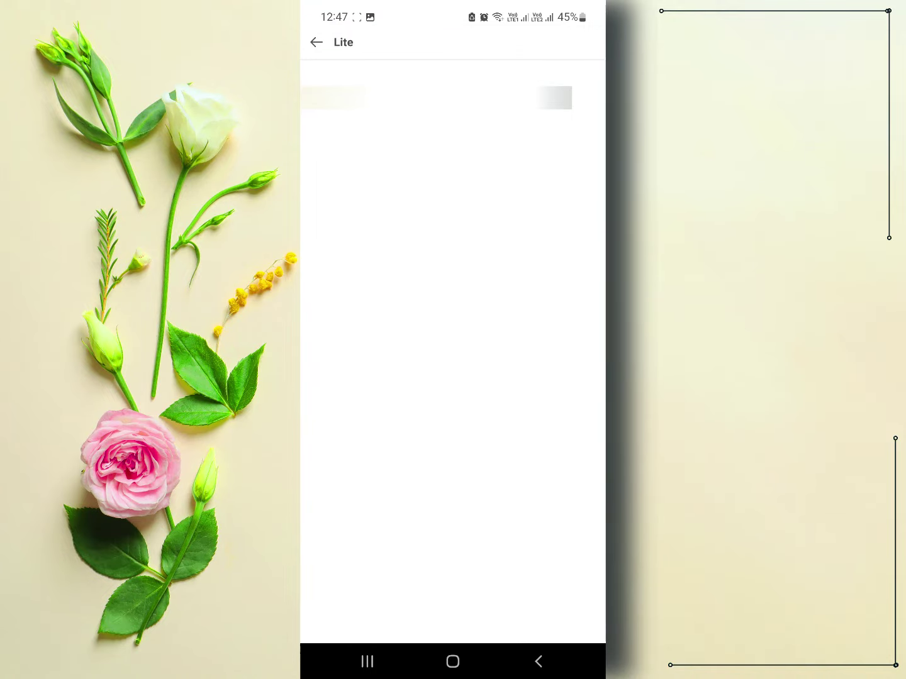
pyautogui.scroll(-1, 552, 428)
pyautogui.scroll(-2, 548, 465)
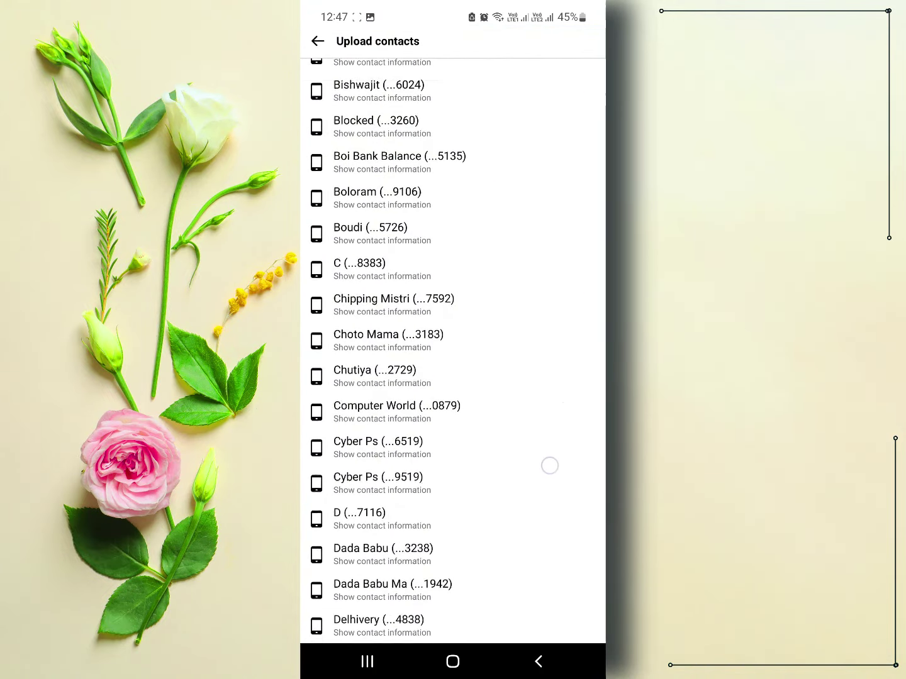
pyautogui.scroll(-3, 548, 507)
pyautogui.scroll(-5, 548, 507)
pyautogui.scroll(-5, 556, 390)
pyautogui.scroll(-5, 557, 390)
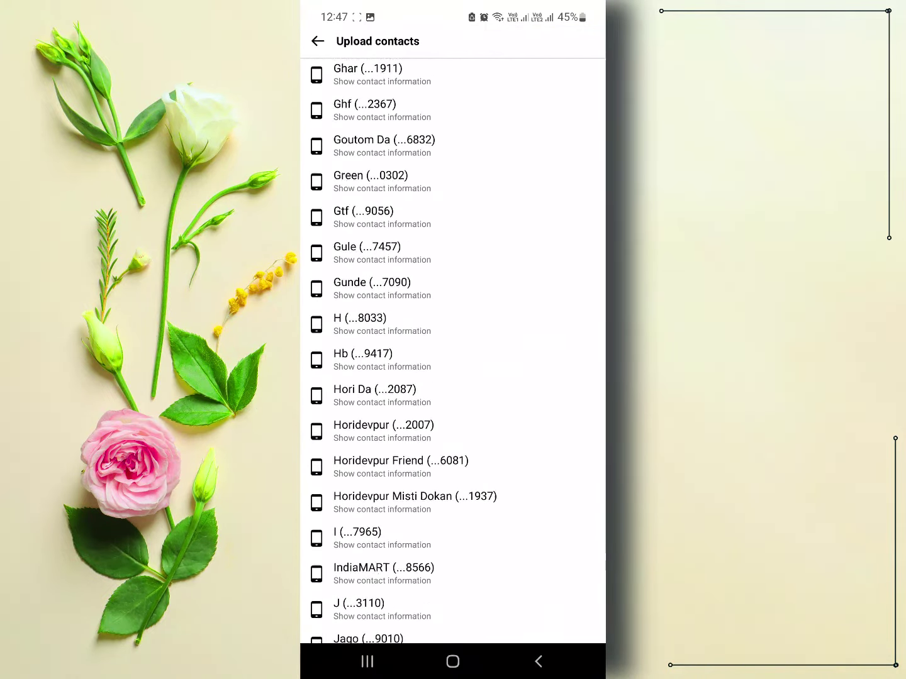
pyautogui.scroll(-5, 556, 390)
pyautogui.scroll(-5, 545, 415)
pyautogui.scroll(-5, 545, 416)
pyautogui.scroll(-5, 545, 415)
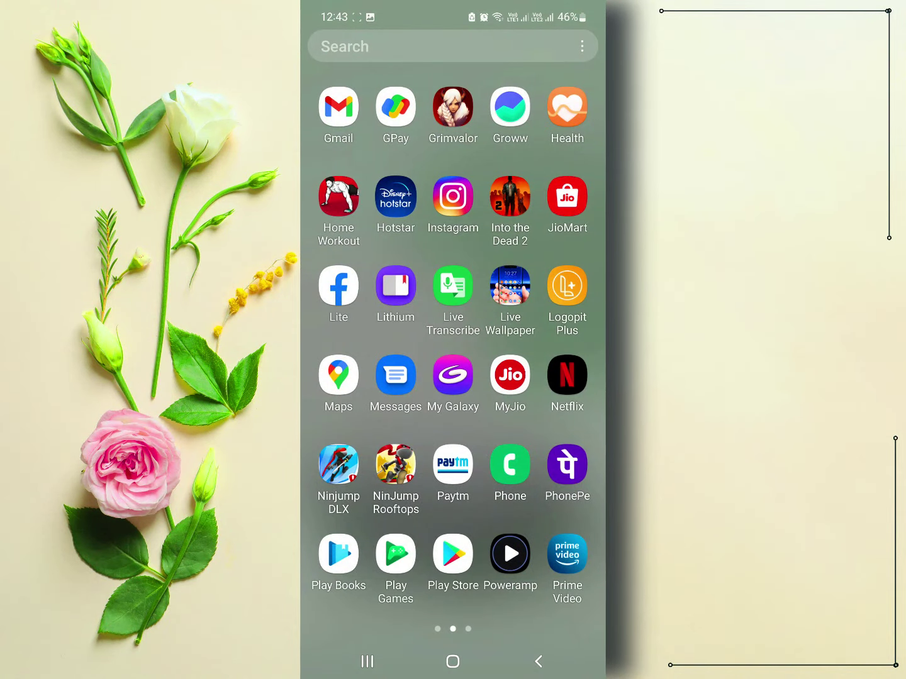
pyautogui.click(460, 557)
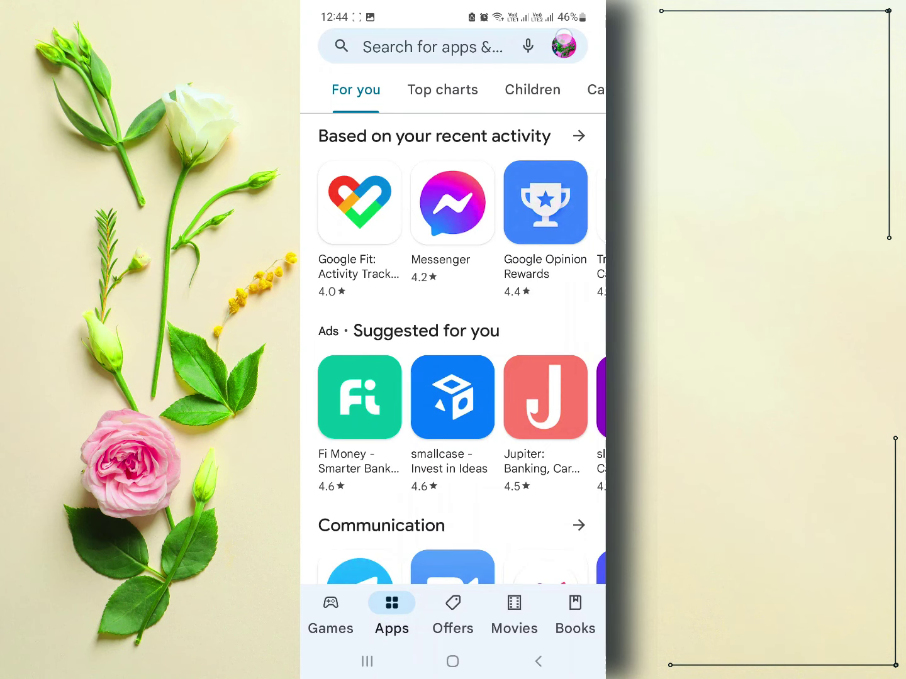
pyautogui.click(563, 43)
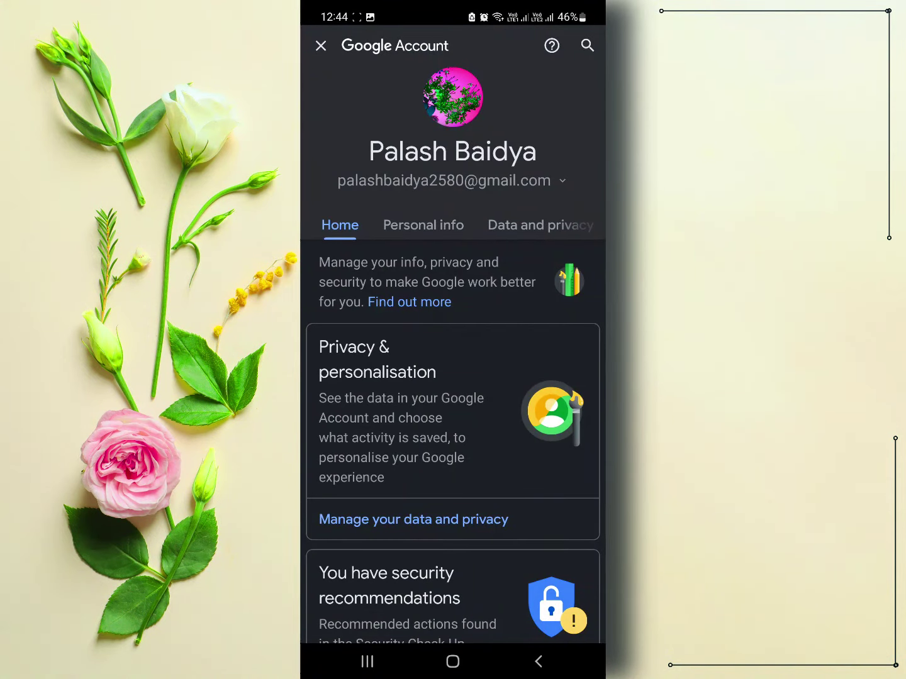
pyautogui.moveTo(522, 223); pyautogui.dragTo(414, 247)
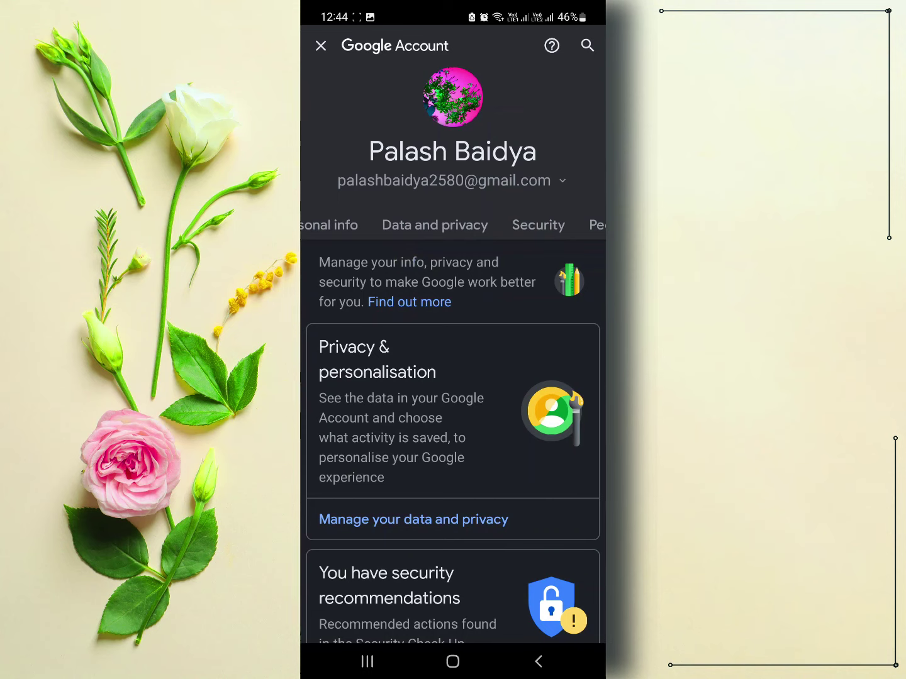
pyautogui.click(462, 231)
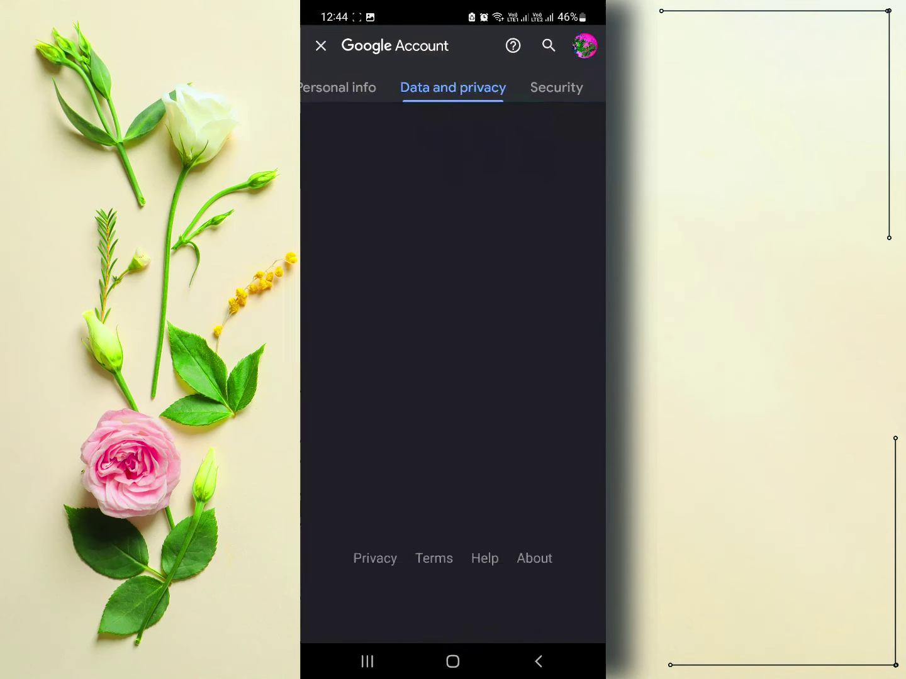
# Step: Scroll Data and privacy down to the Download or delete your data options
pyautogui.moveTo(527, 530); pyautogui.dragTo(578, 351)
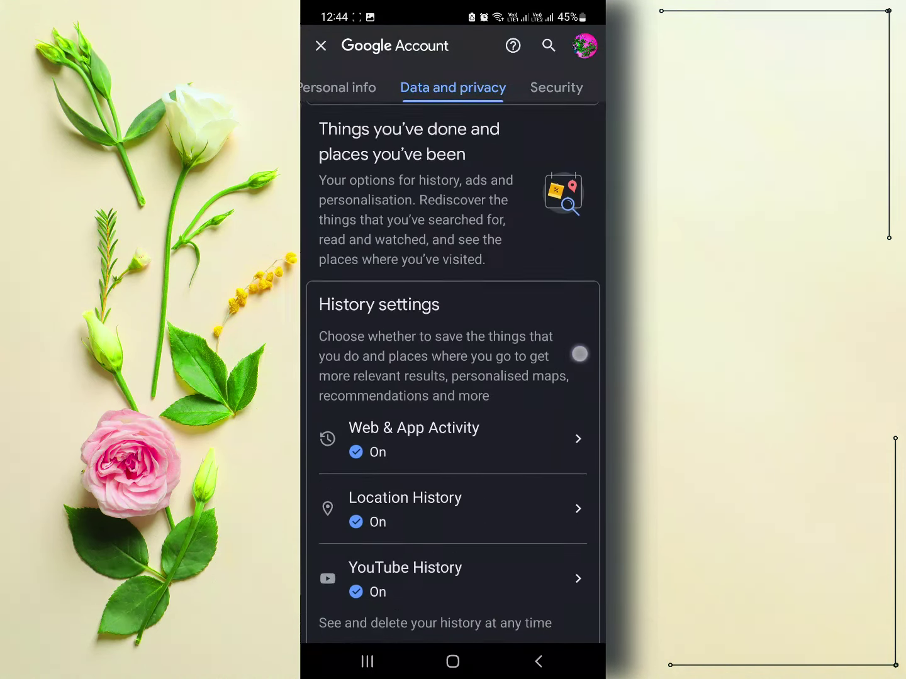
pyautogui.moveTo(535, 506); pyautogui.dragTo(575, 369)
pyautogui.moveTo(569, 630); pyautogui.dragTo(568, 386)
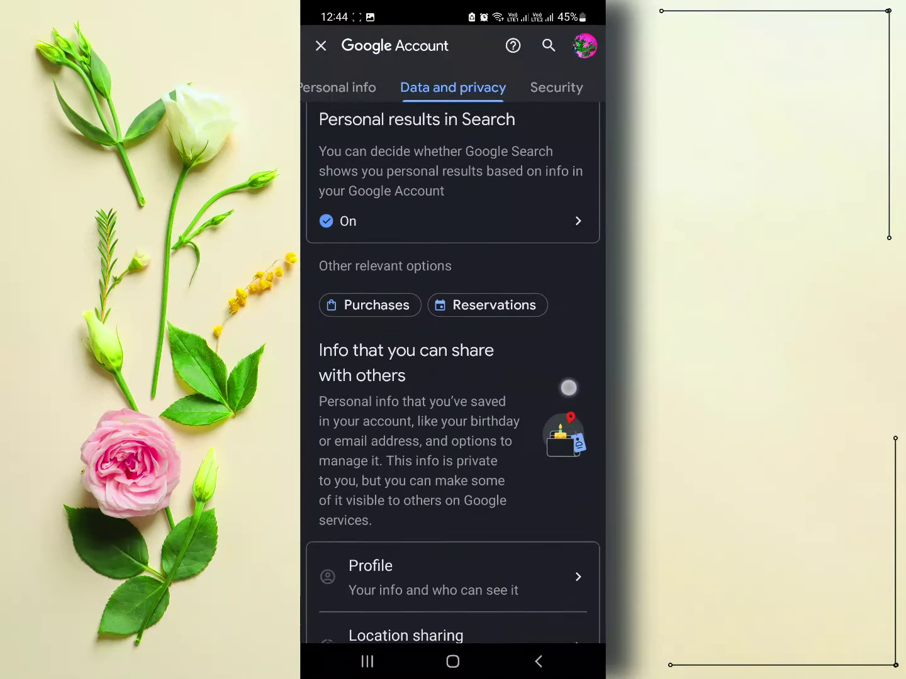
pyautogui.moveTo(562, 526); pyautogui.dragTo(563, 405)
pyautogui.moveTo(546, 629); pyautogui.dragTo(546, 484)
pyautogui.moveTo(573, 592); pyautogui.dragTo(573, 370)
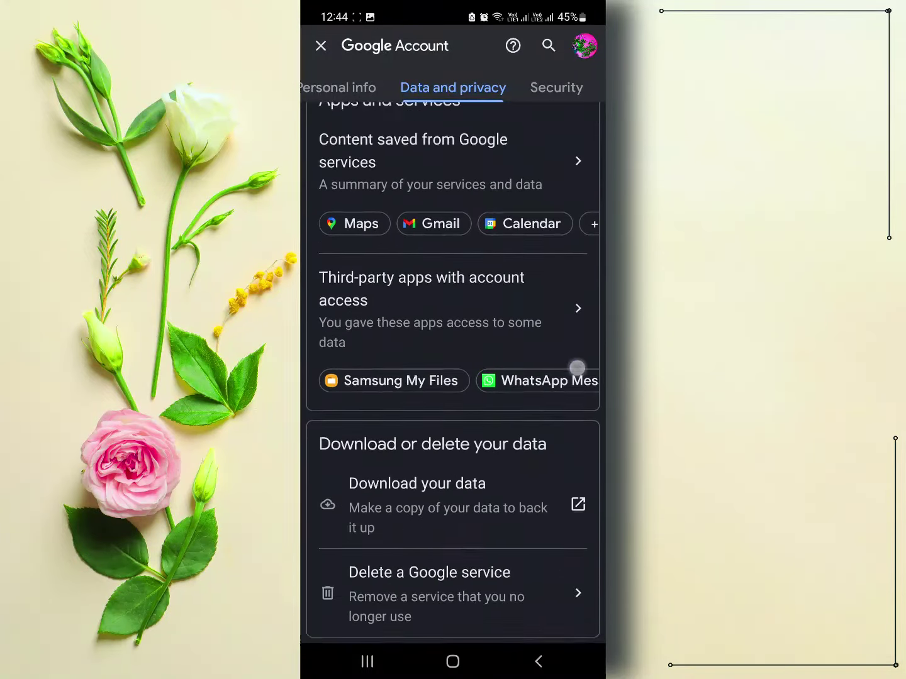
pyautogui.moveTo(541, 629); pyautogui.dragTo(541, 478)
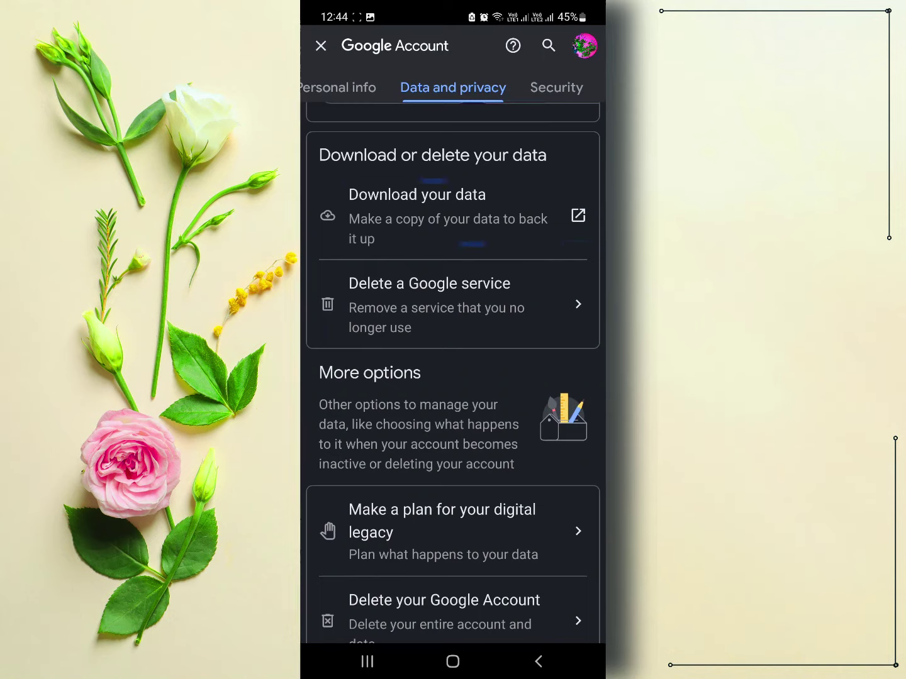
# Step: Open Download your data and browse Google Takeout's product list
pyautogui.click(486, 211)
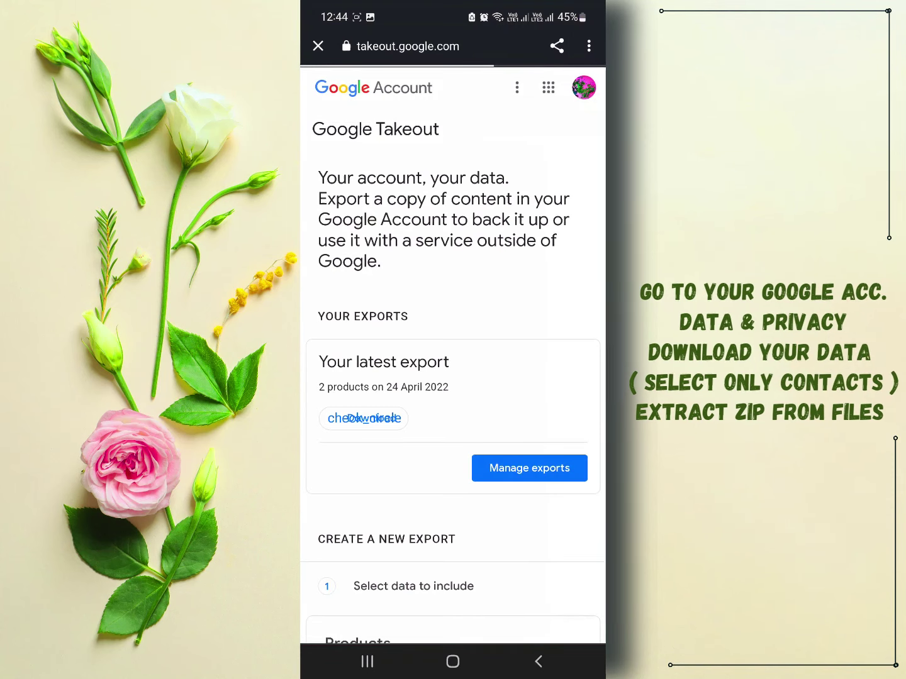
pyautogui.scroll(-2, 453, 377)
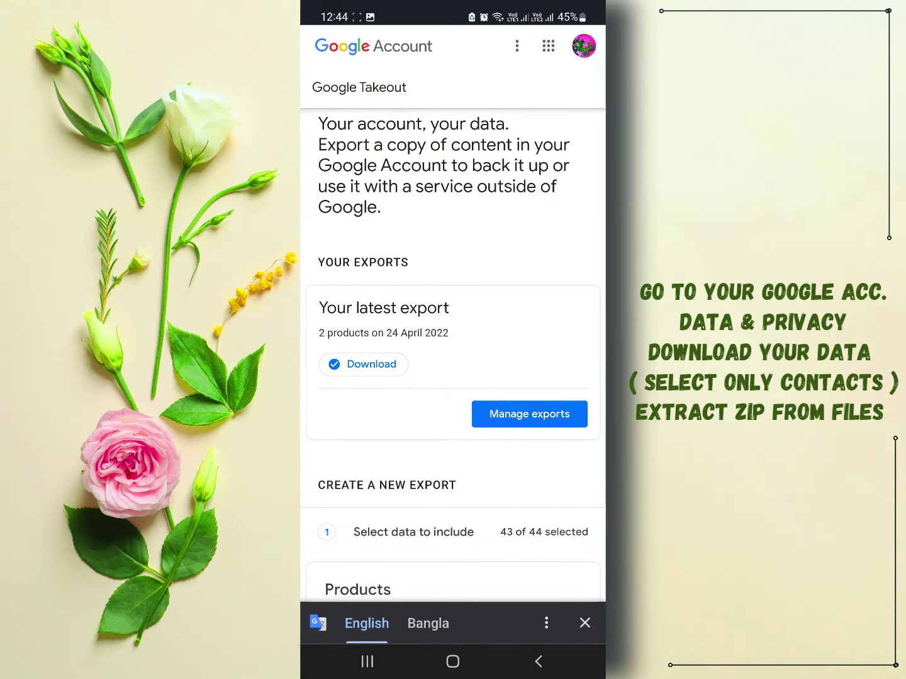
pyautogui.scroll(-5, 453, 377)
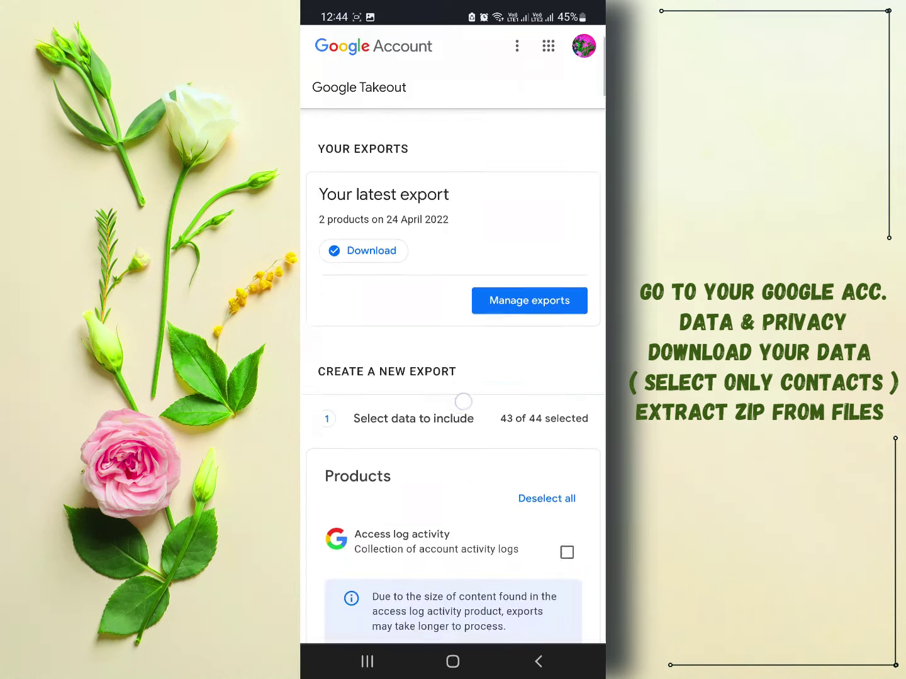
pyautogui.scroll(2, 453, 378)
pyautogui.scroll(-3, 453, 376)
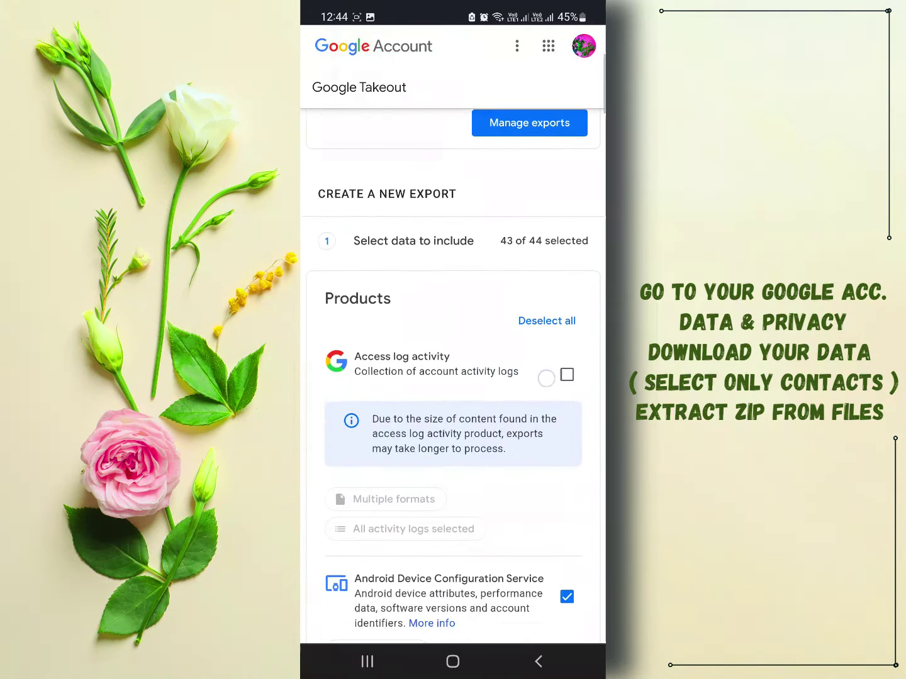
pyautogui.scroll(-5, 547, 490)
pyautogui.scroll(-2, 558, 393)
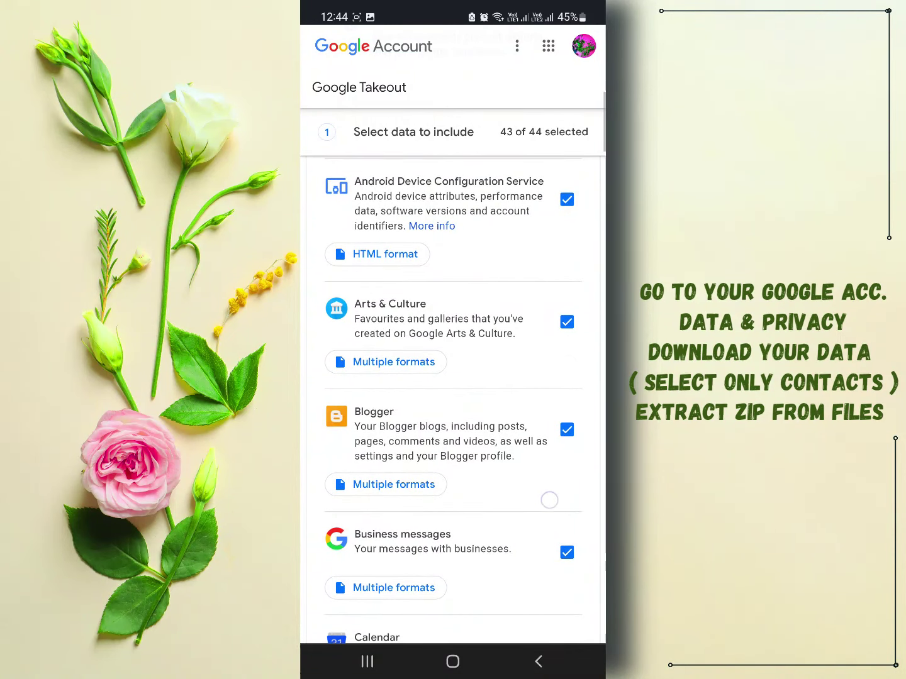
pyautogui.scroll(-3, 548, 498)
pyautogui.scroll(2, 569, 386)
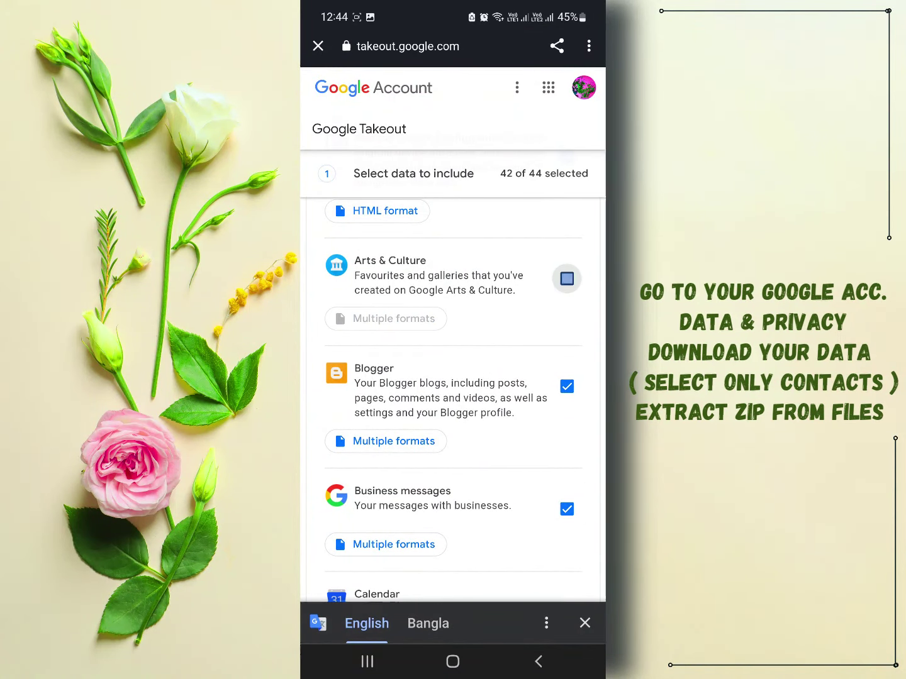
# Step: Deselect the first batch of unneeded products from the export
pyautogui.click(567, 218)
pyautogui.click(567, 325)
pyautogui.click(566, 465)
pyautogui.scroll(-4, 453, 377)
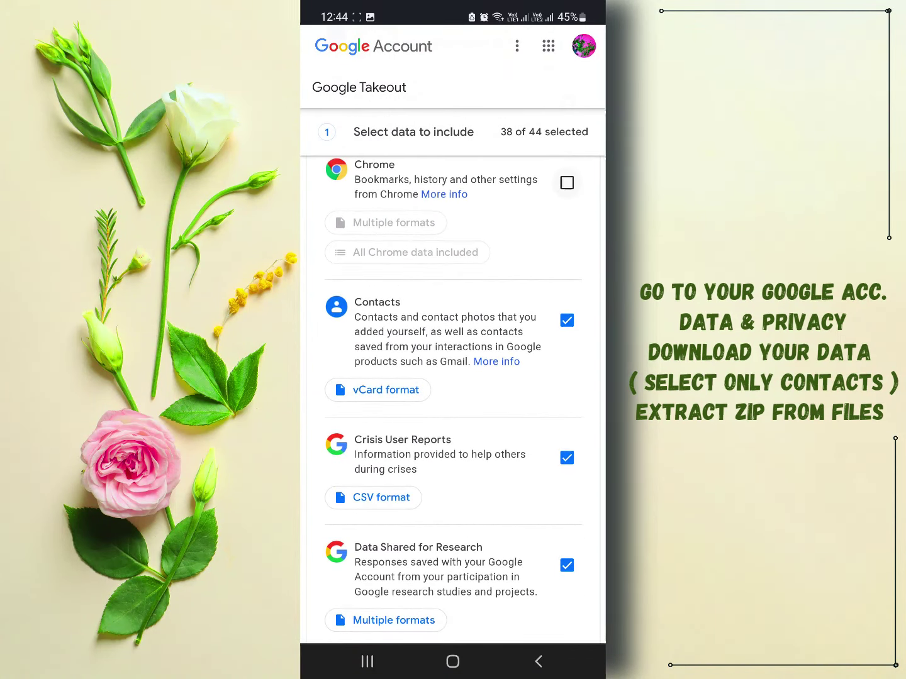
pyautogui.click(566, 258)
pyautogui.click(566, 366)
pyautogui.scroll(-5, 453, 377)
pyautogui.click(566, 432)
pyautogui.scroll(-5, 453, 377)
pyautogui.scroll(-5, 453, 377)
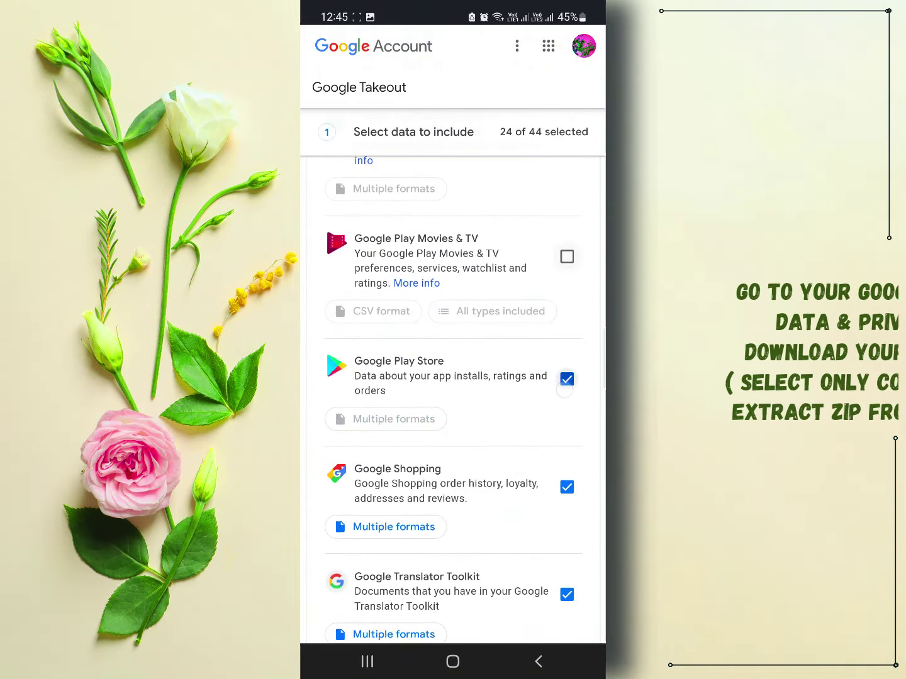
pyautogui.scroll(-5, 453, 377)
# Step: Deselect the remaining products, leaving 2 of 44 including Contacts, and continue to Next step
pyautogui.click(567, 517)
pyautogui.scroll(-5, 453, 377)
pyautogui.click(567, 356)
pyautogui.scroll(-5, 452, 378)
pyautogui.click(566, 380)
pyautogui.scroll(-5, 453, 378)
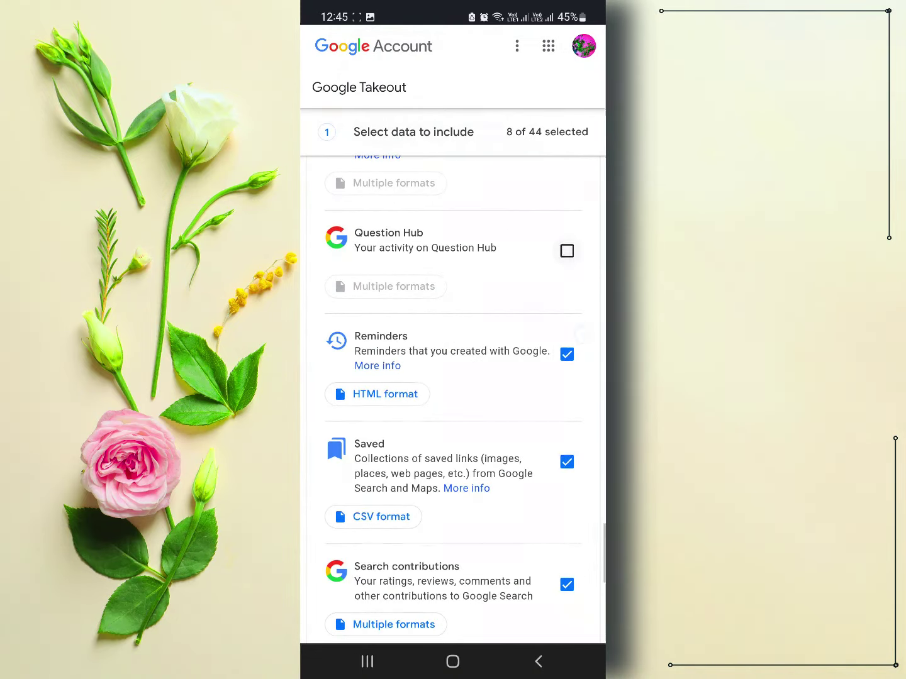
pyautogui.click(567, 362)
pyautogui.click(567, 468)
pyautogui.scroll(-4, 453, 377)
pyautogui.click(566, 368)
pyautogui.click(567, 476)
pyautogui.scroll(-4, 453, 377)
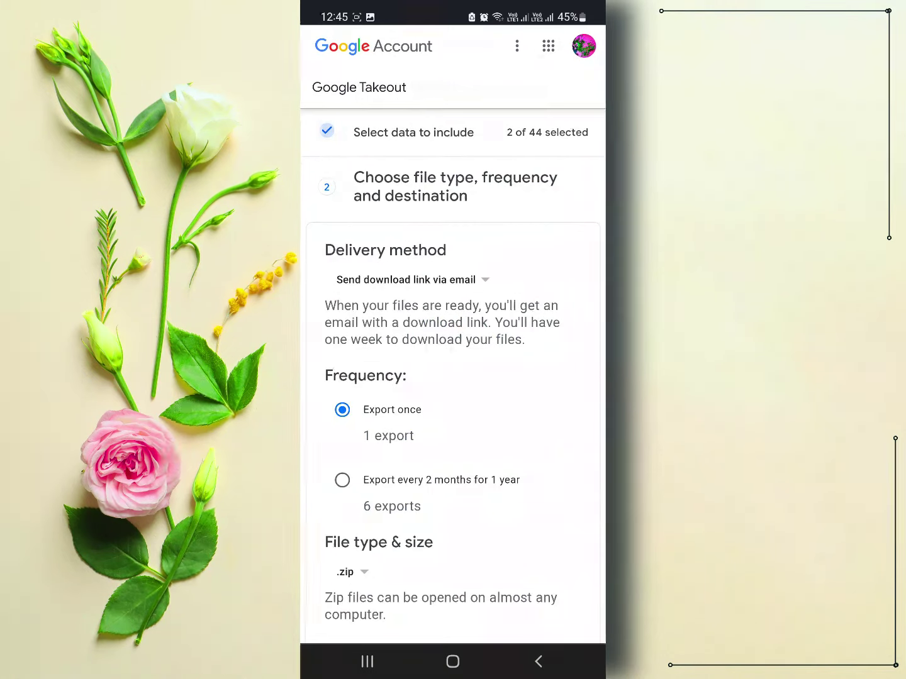
pyautogui.scroll(-4, 513, 498)
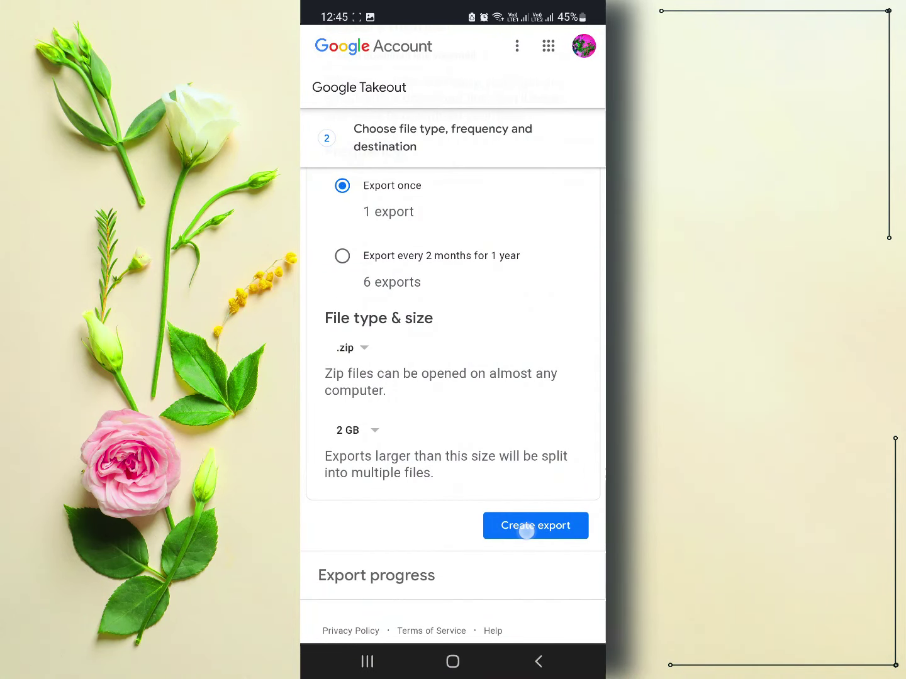
# Step: Create the export and download the newest one from Manage your exports
pyautogui.click(526, 531)
pyautogui.click(530, 467)
pyautogui.scroll(-1, 453, 314)
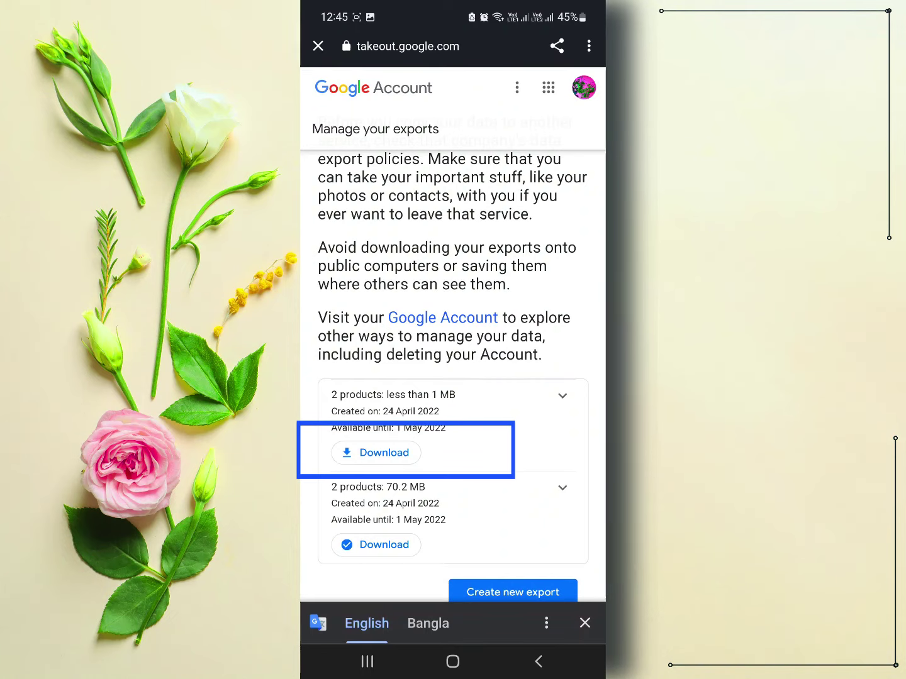
pyautogui.click(377, 452)
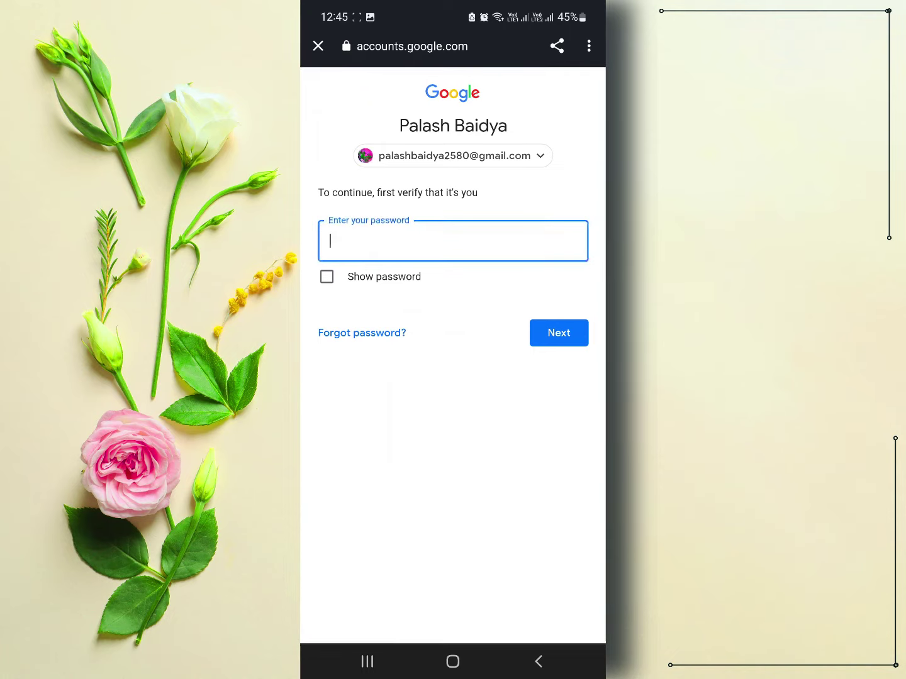
# Step: Verify identity with the saved account password so the 128.66 KB zip downloads
pyautogui.click(509, 233)
pyautogui.click(500, 625)
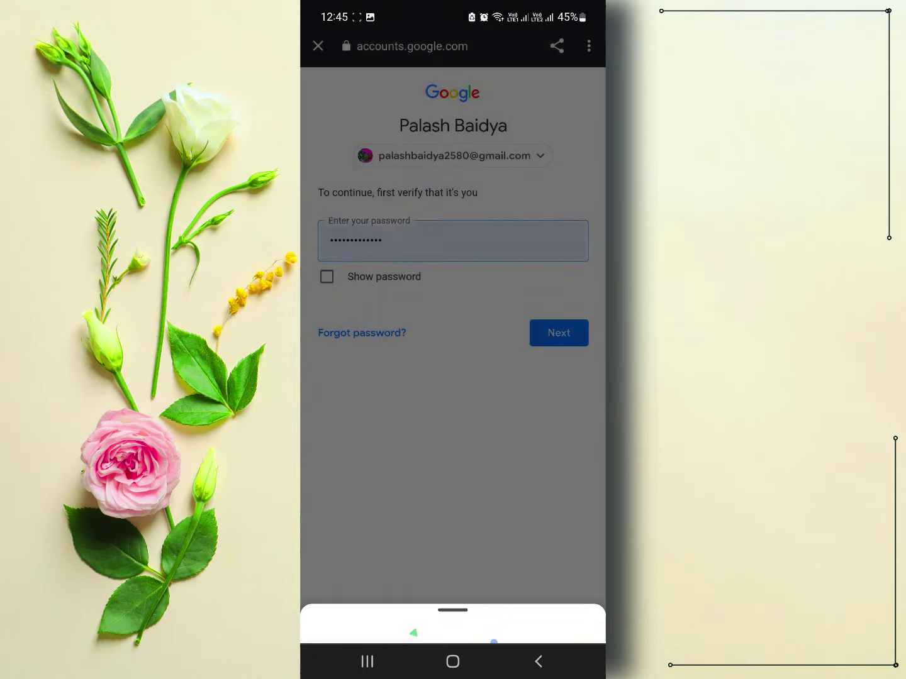
pyautogui.click(564, 335)
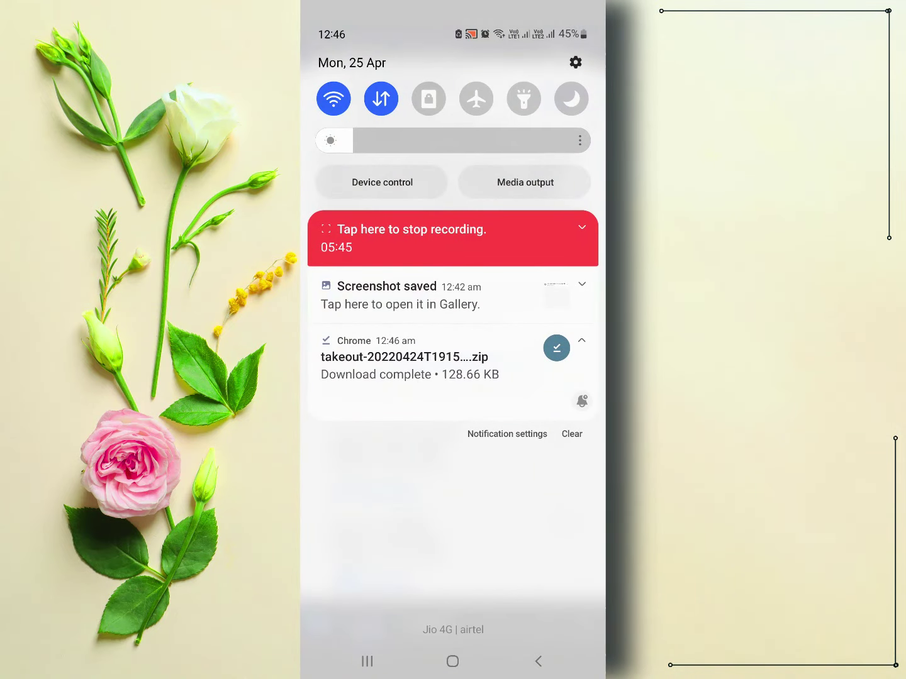
# Step: Extract the downloaded Takeout zip into Download via My Files
pyautogui.click(495, 365)
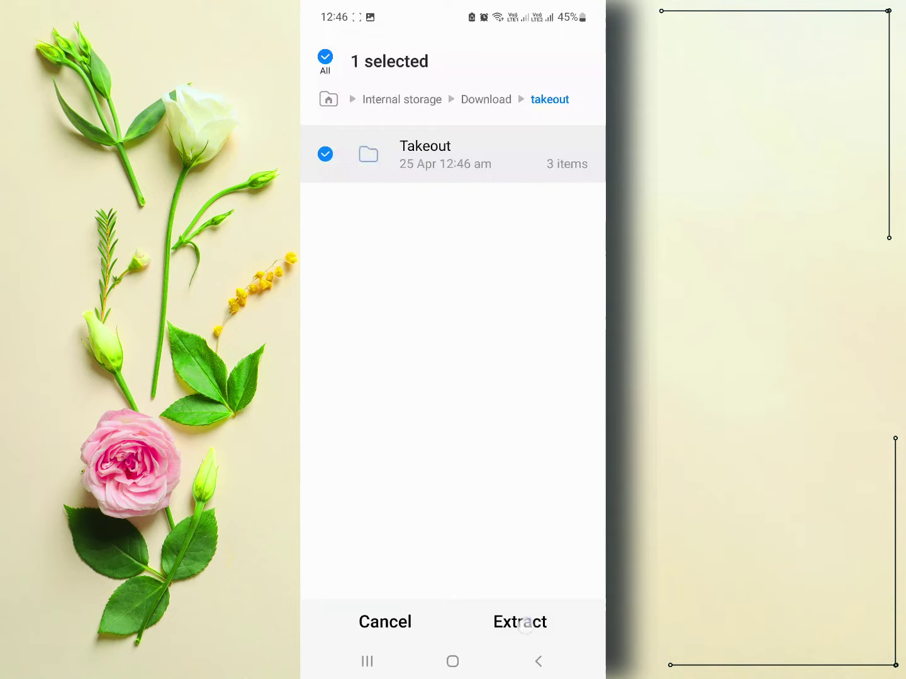
pyautogui.click(525, 623)
pyautogui.click(511, 347)
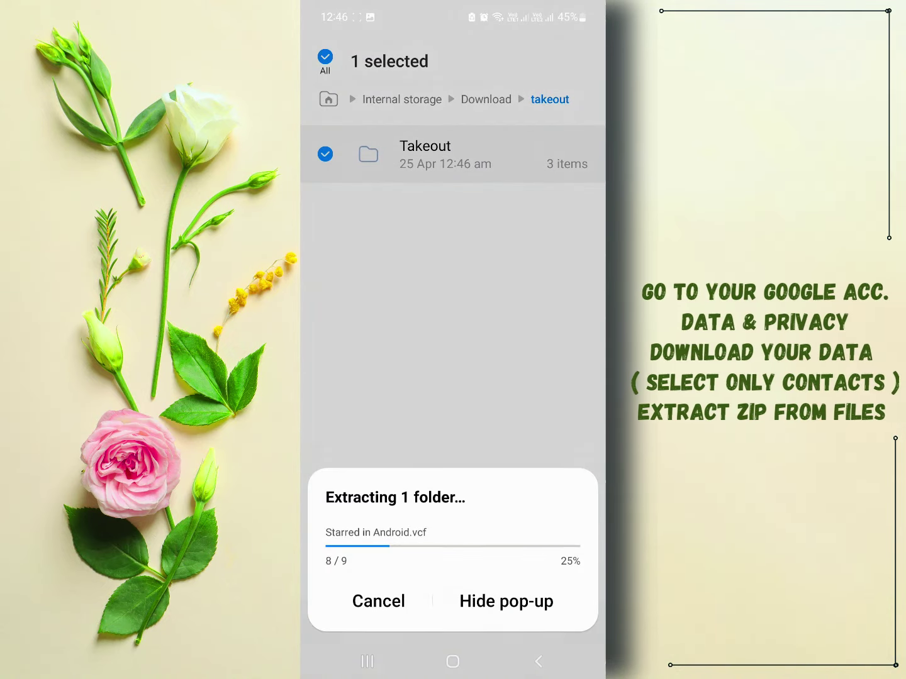